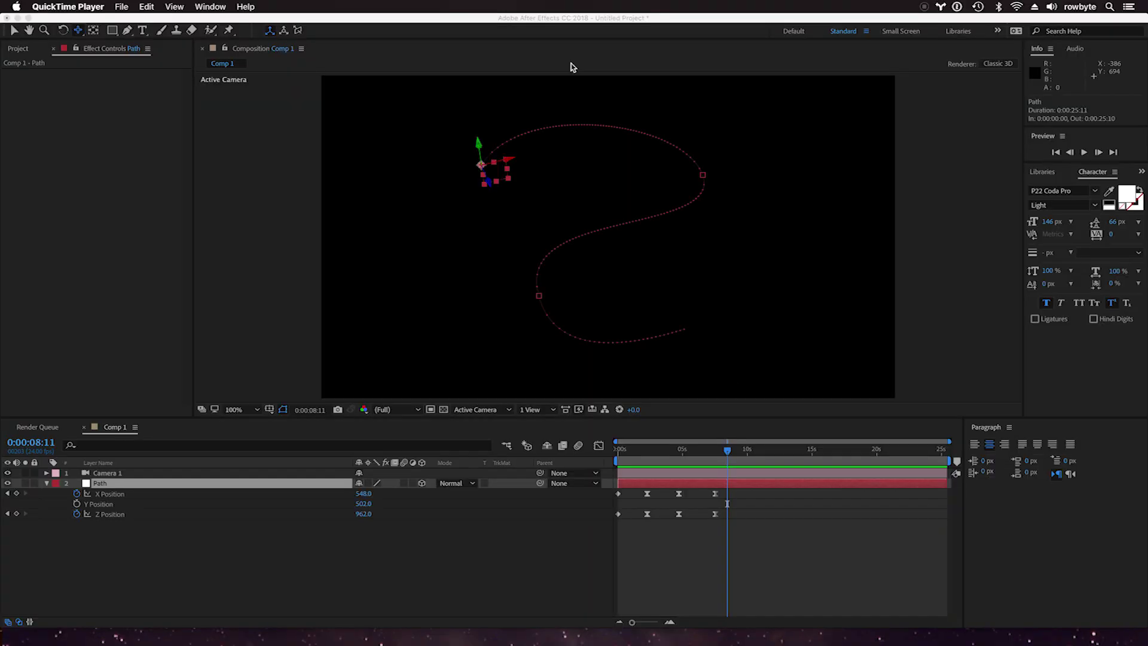
Step: Preview the layer moving along its path in the After Effects timeline
left_click(576, 31)
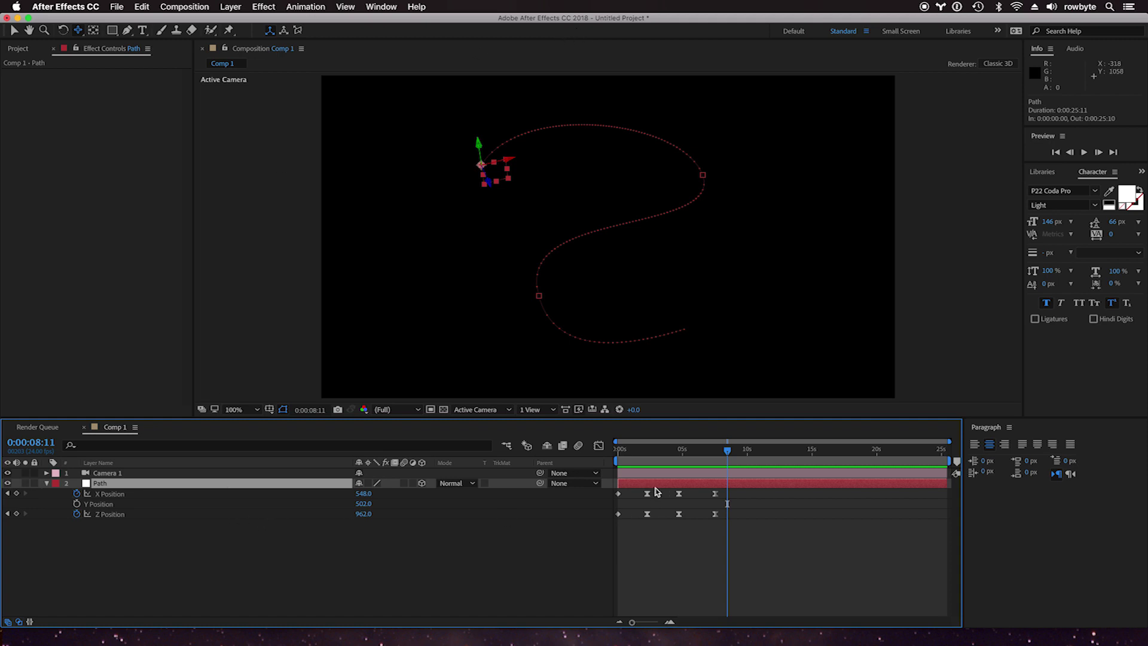
left_click_drag(646, 456, 698, 455)
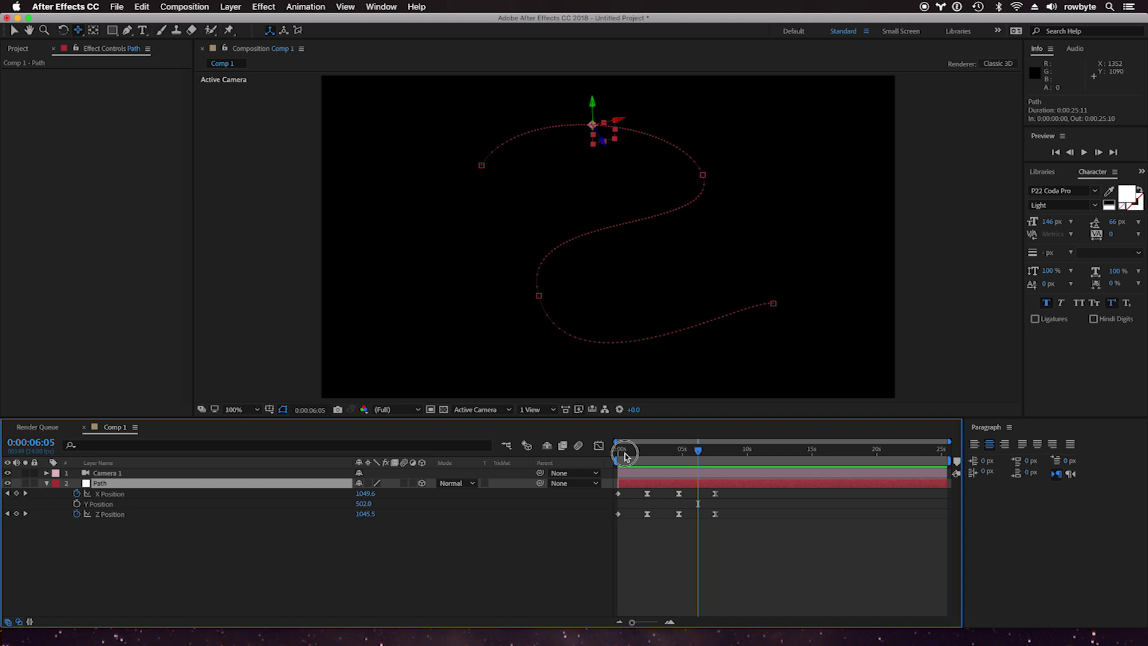
left_click_drag(624, 455, 705, 453)
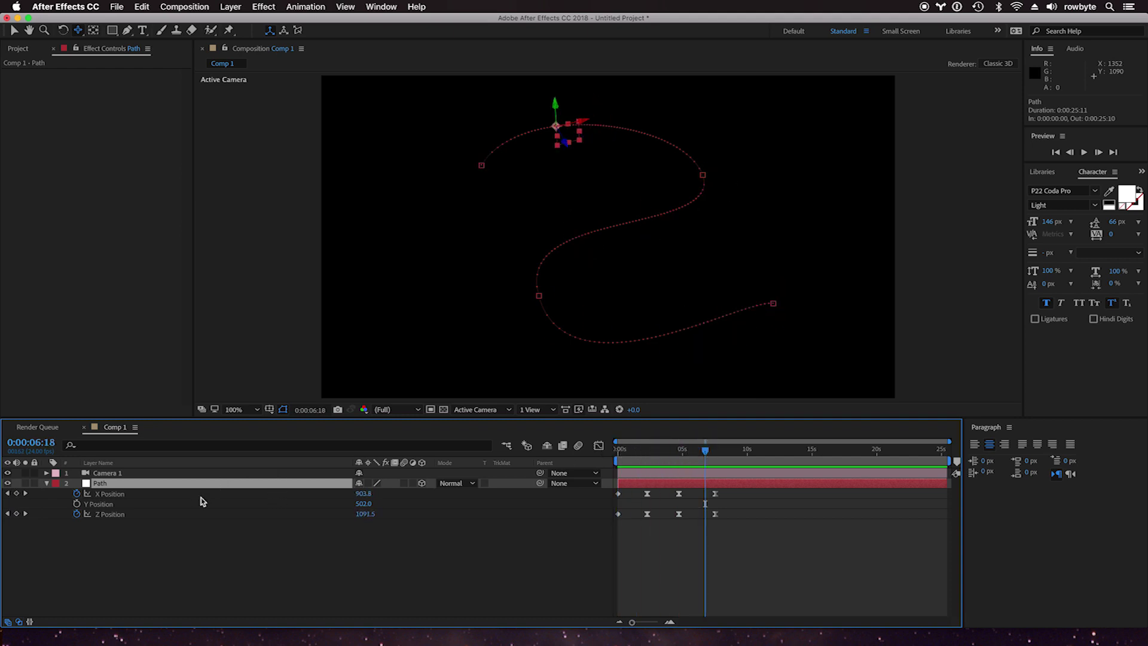
Step: Create a new black solid with Ctrl+Y and apply Rowbyte's Aura effect to it
key("ctrl+y")
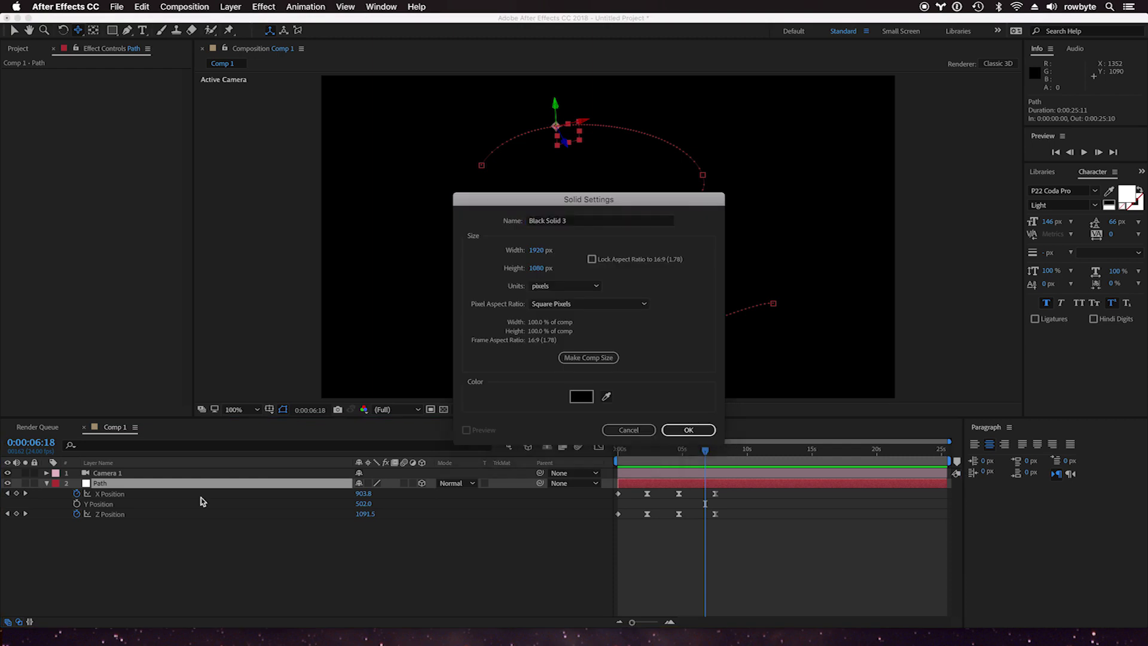
key("Return")
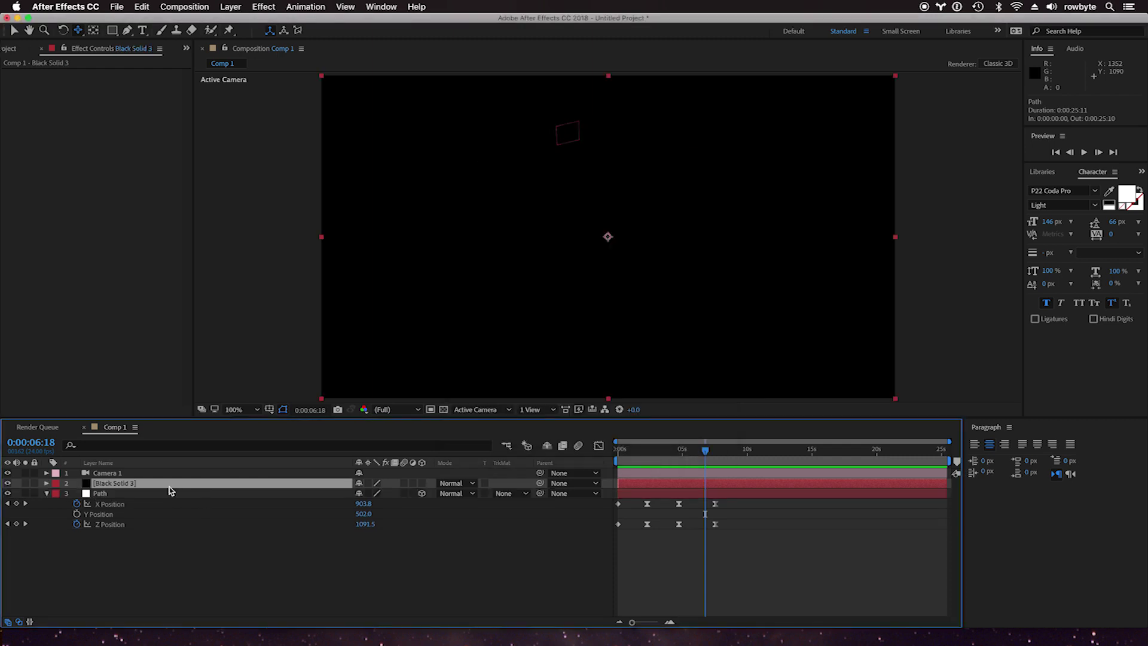
left_click(264, 7)
mouse_move(299, 255)
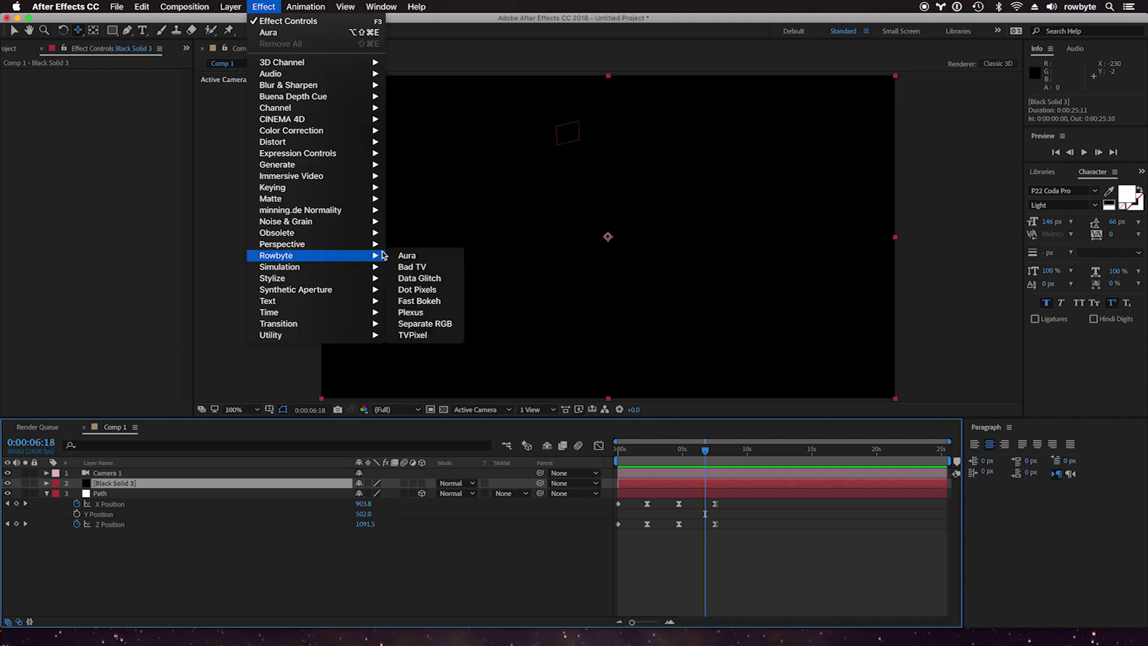
left_click(394, 256)
Step: Preview the aura waves at 0:00:07:02, checking the Camera 1 and Path layers, then reselect Black Solid 3
key("v")
left_click_drag(621, 449, 685, 449)
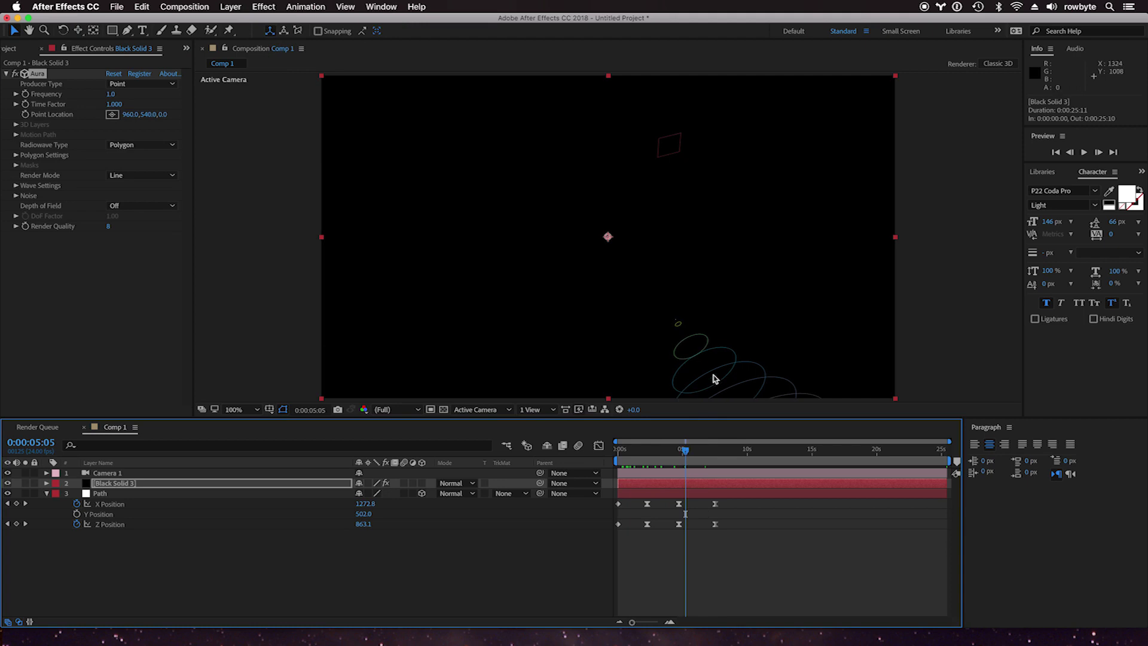
left_click(165, 474)
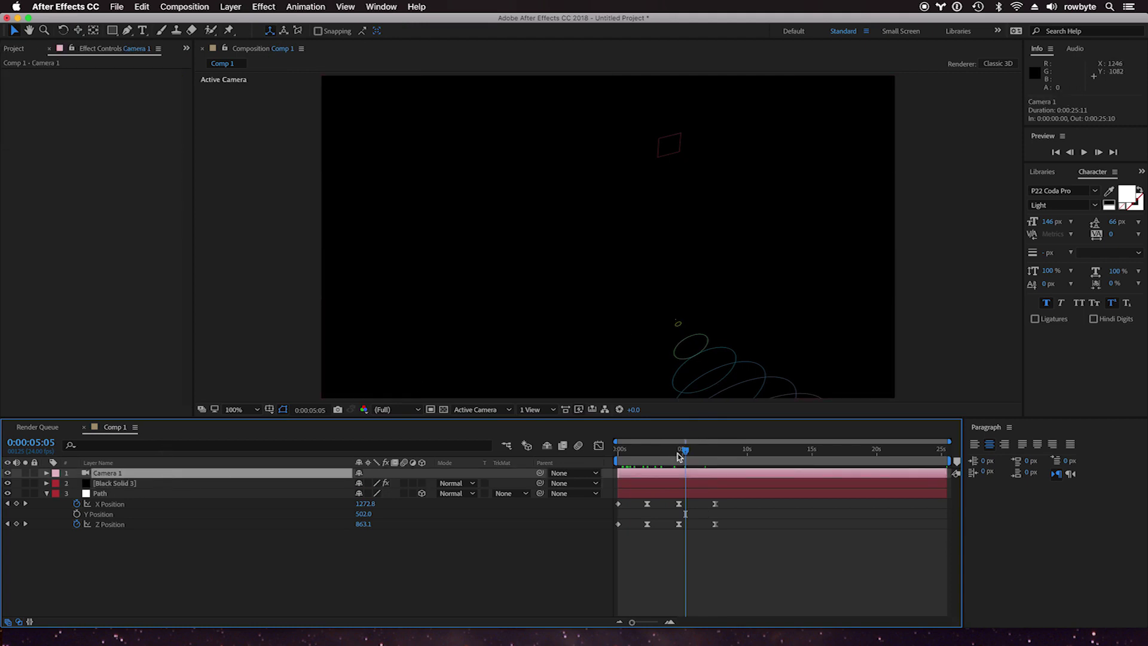
left_click_drag(685, 449, 709, 449)
left_click(157, 492)
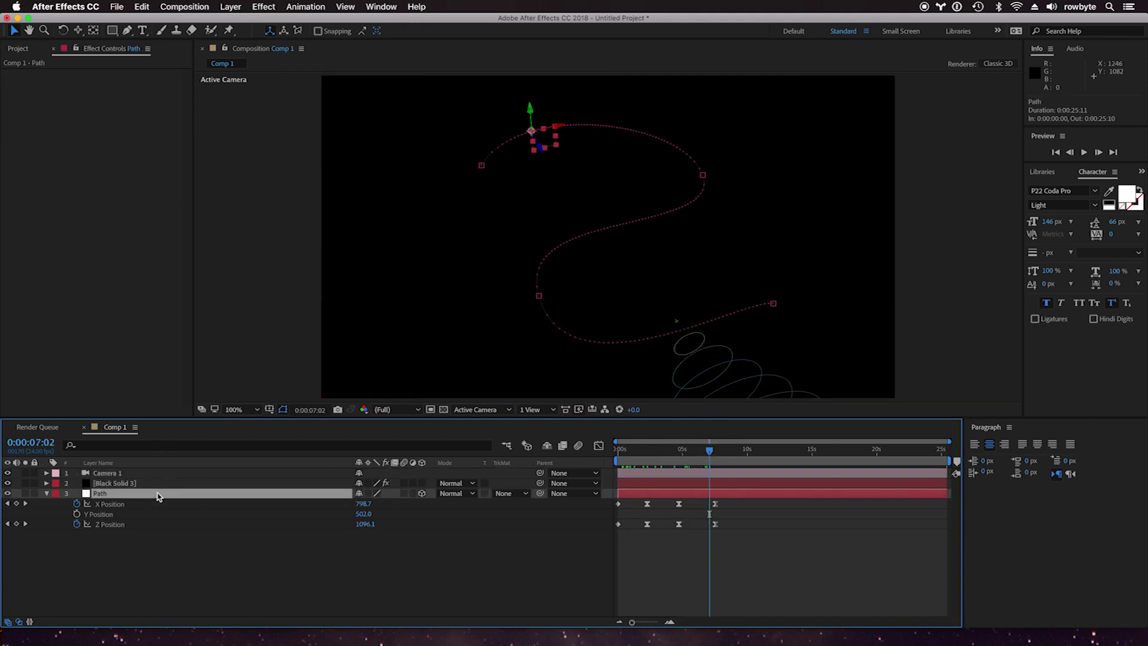
left_click(162, 486)
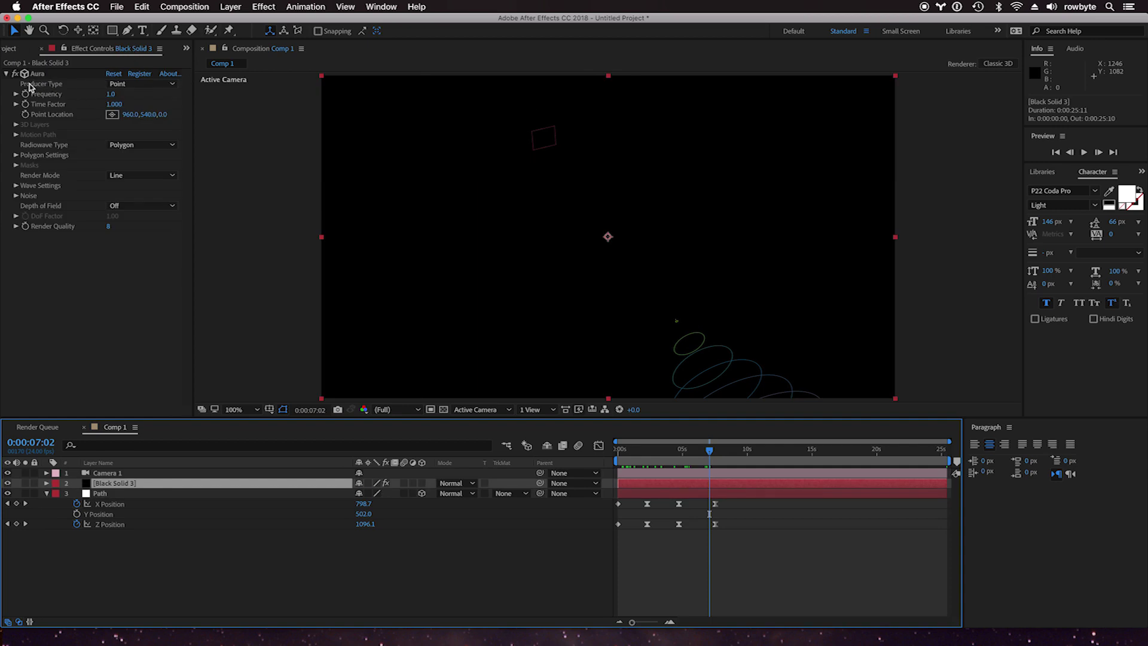
Step: Set Aura's Producer Type to Motion Path, comparing against the Path layer's route
left_click(139, 88)
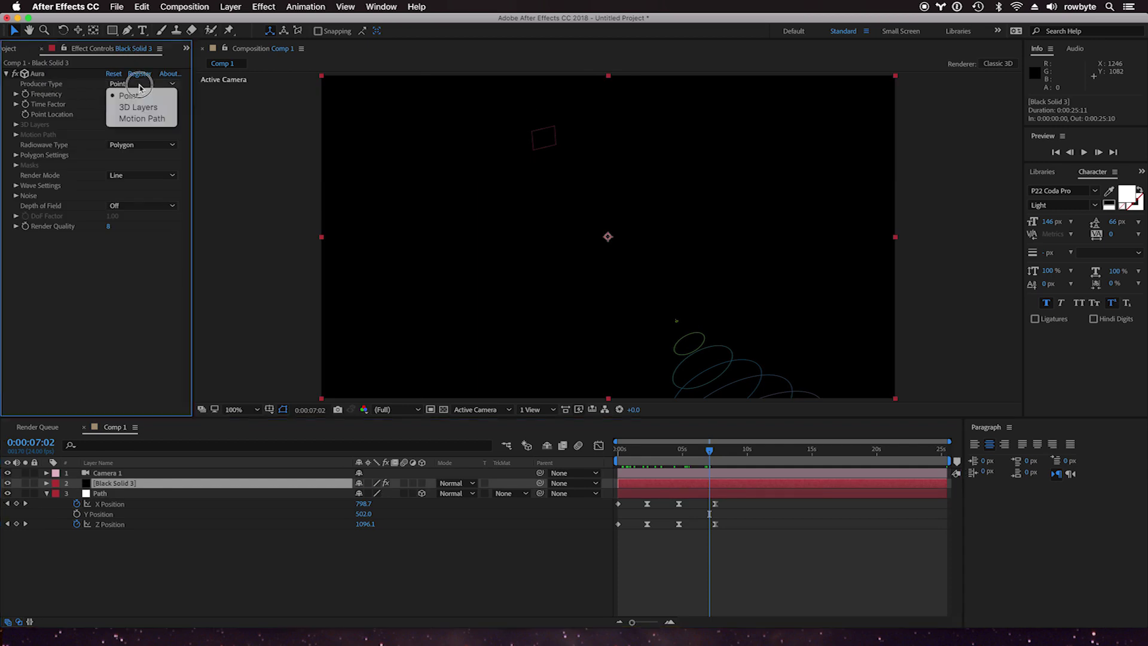
left_click(118, 119)
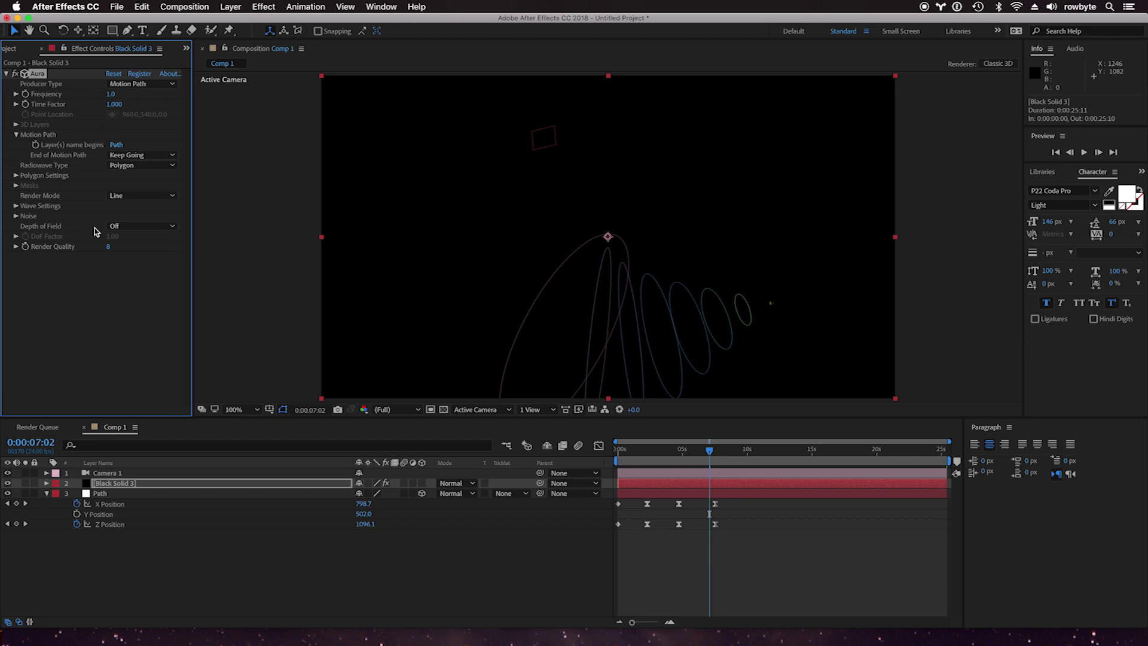
left_click(101, 498)
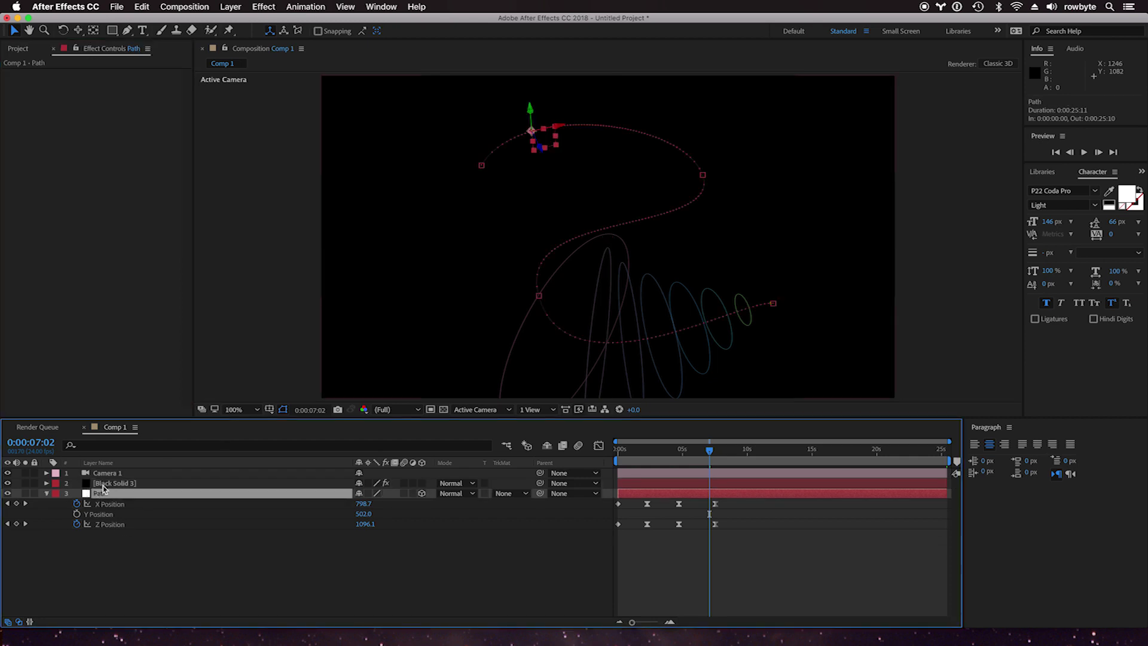
left_click(103, 485)
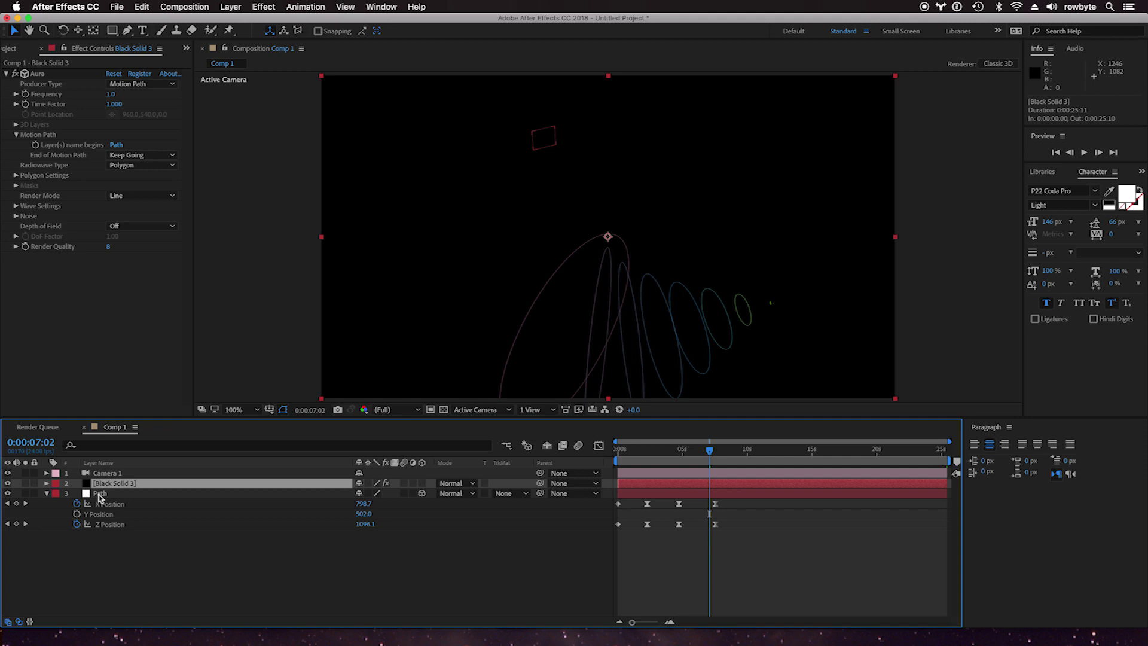
Step: Preview the aura trail along the Path layer's S-shaped motion path
left_click_drag(633, 449, 711, 459)
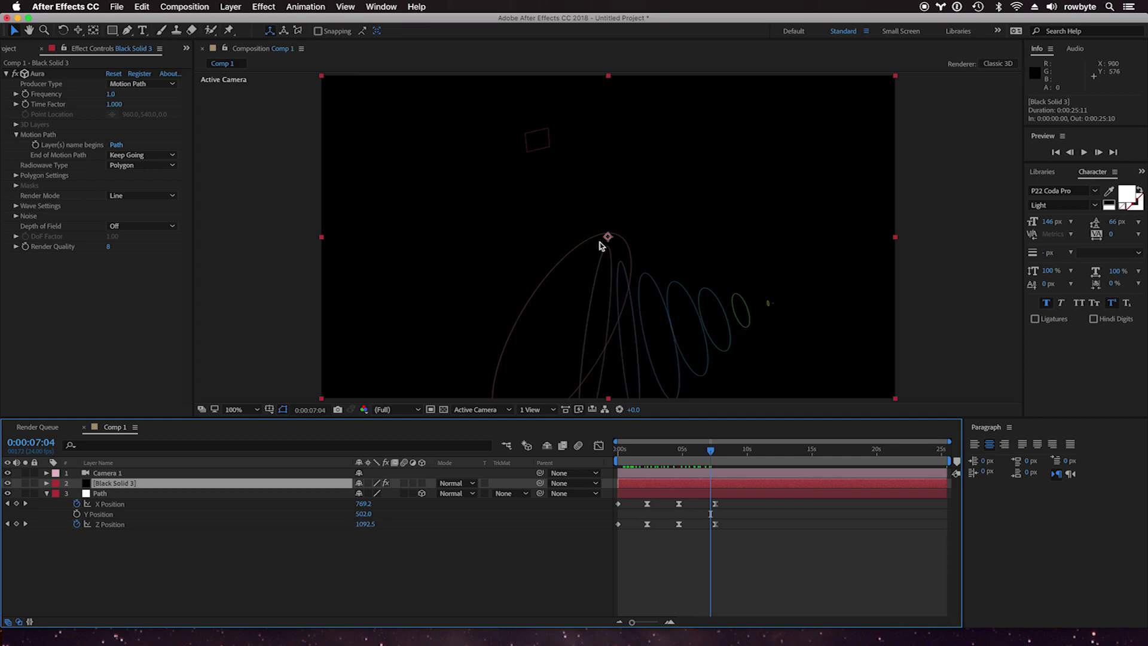
left_click(187, 495)
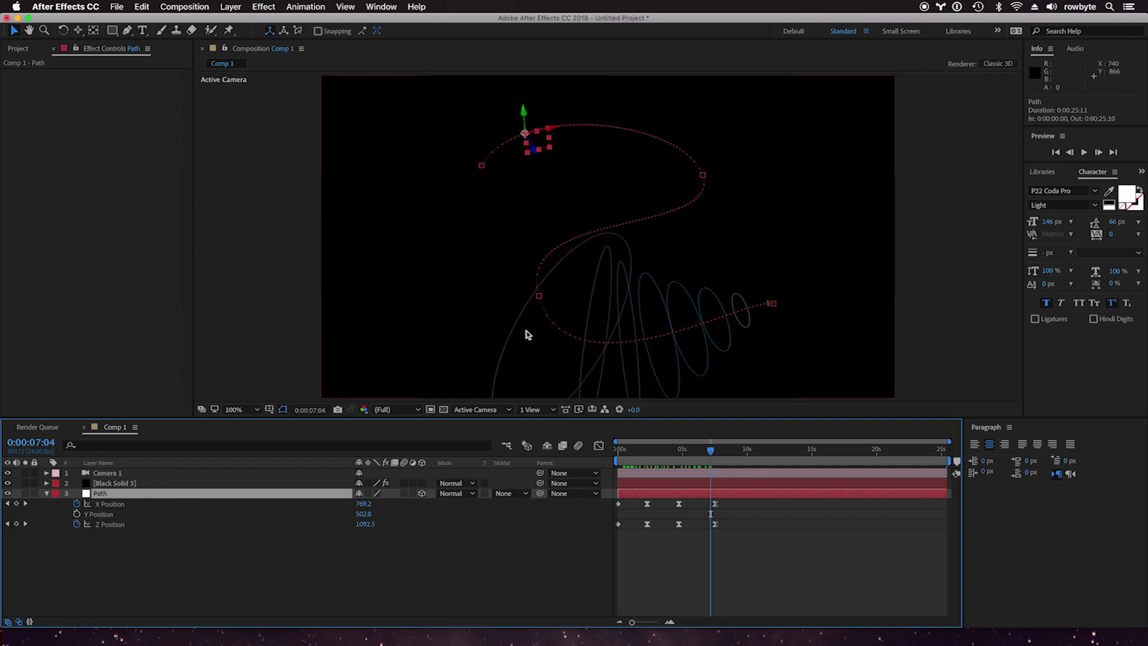
left_click(107, 484)
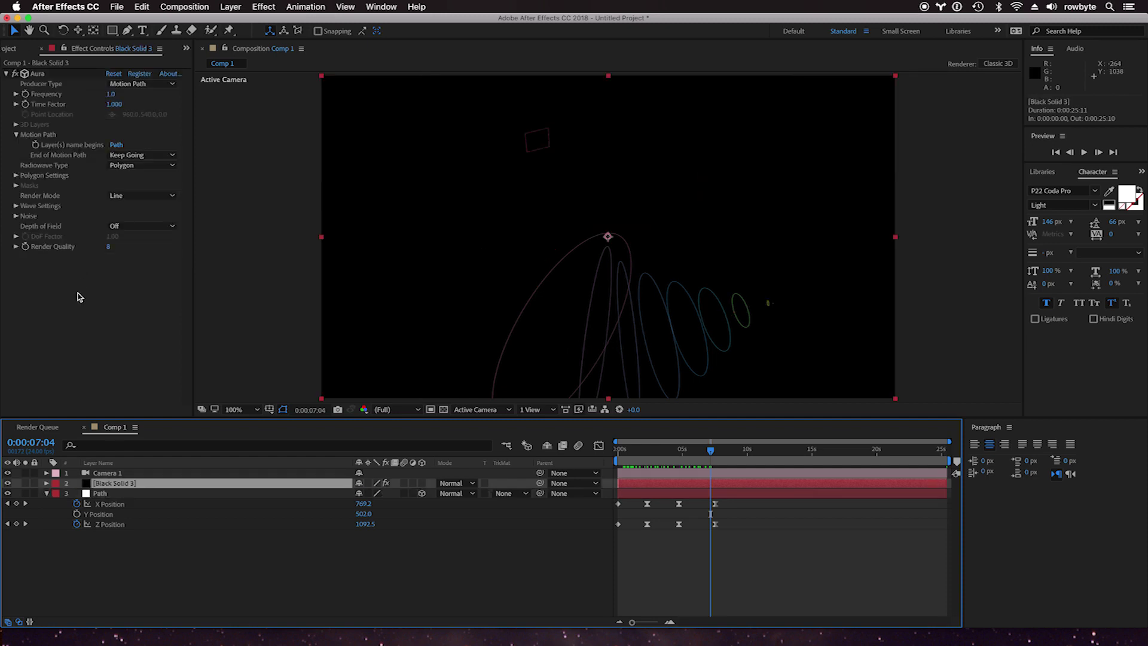
Step: Expand Polygon and Wave Settings and set Aura's Start Size and End Size to 25
left_click(17, 176)
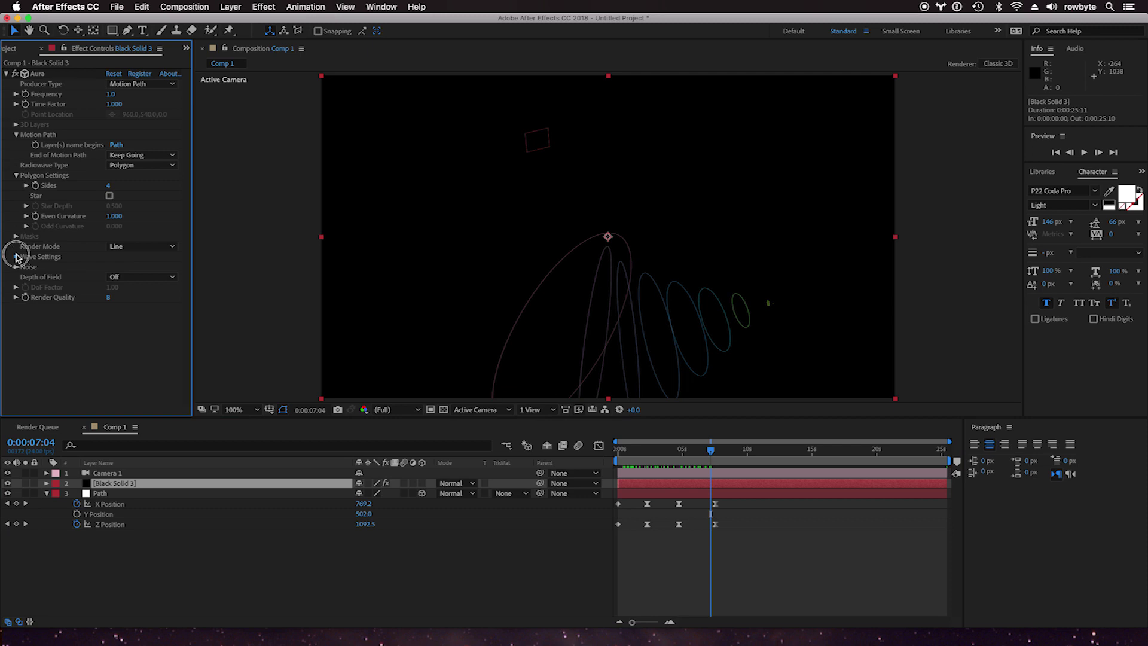
left_click(16, 256)
left_click(111, 166)
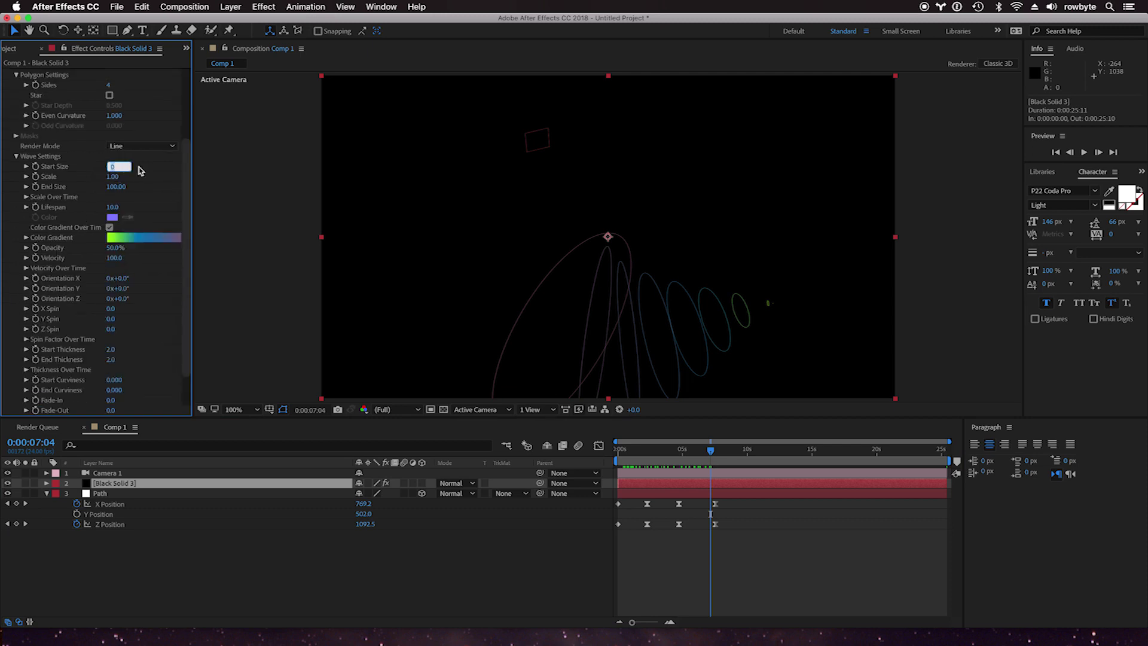
type("25")
key("Return")
left_click(115, 186)
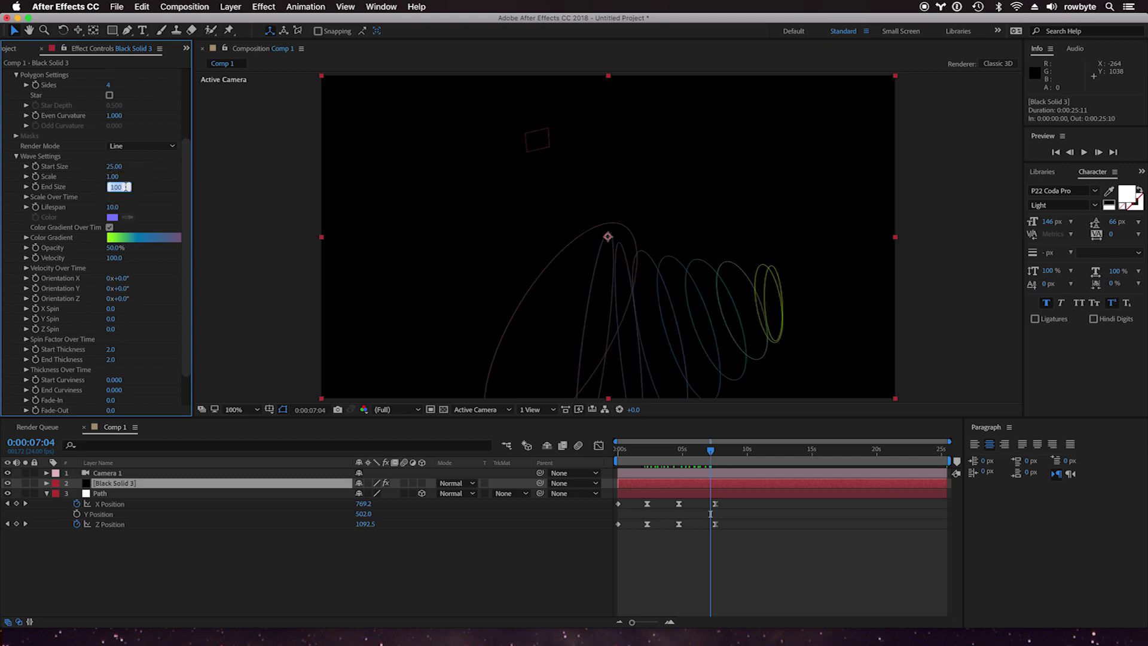
type("25")
key("Return")
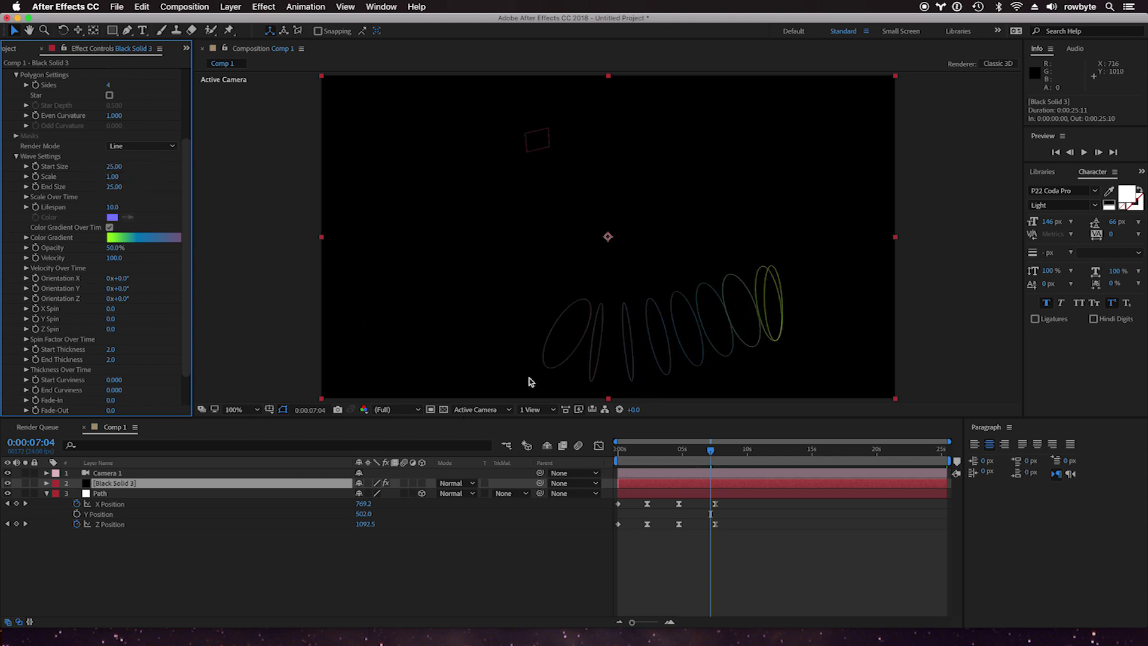
Step: Raise Aura's Lifespan to 30 and Velocity to 300, previewing the spreading rings
left_click_drag(622, 453, 841, 449)
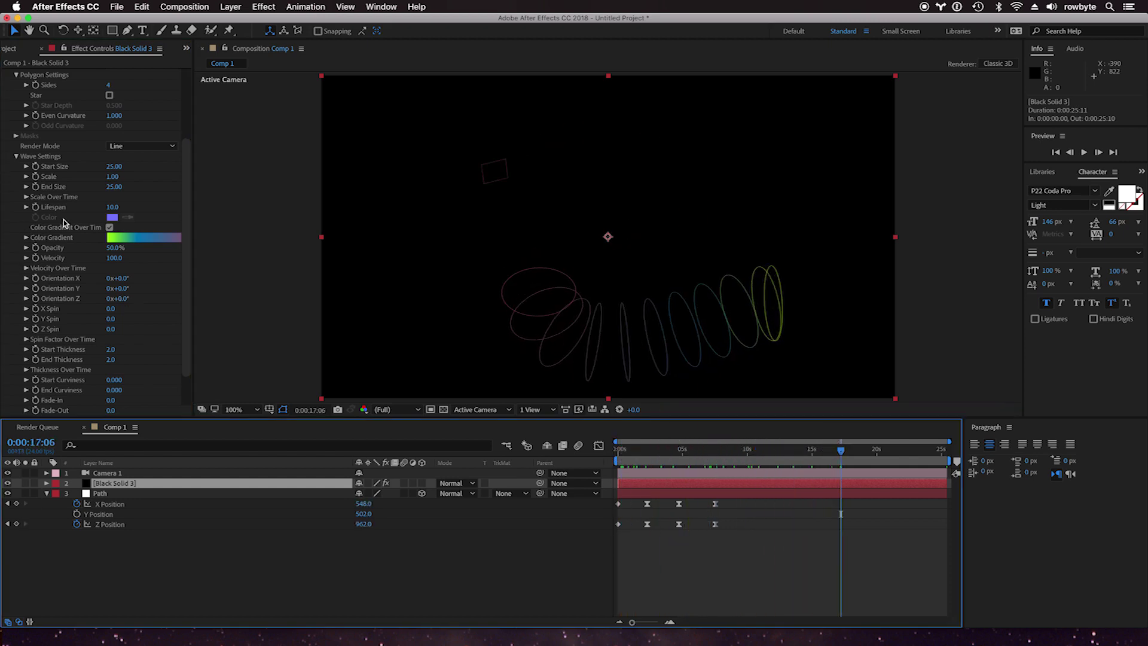
left_click_drag(109, 207, 118, 207)
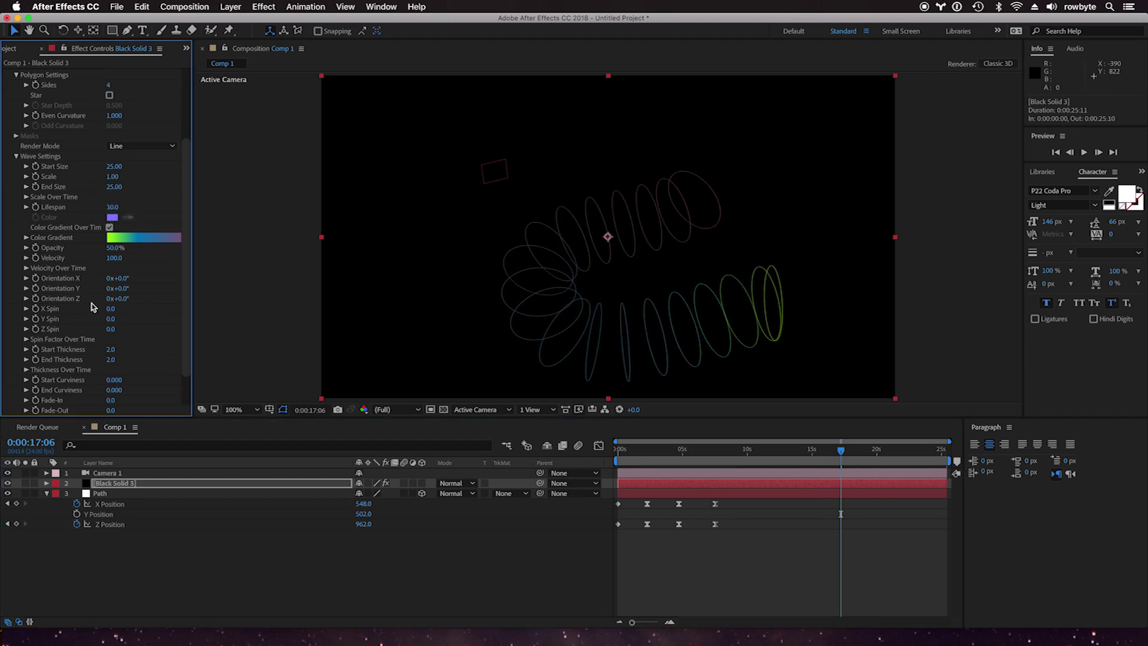
left_click_drag(115, 257, 121, 261)
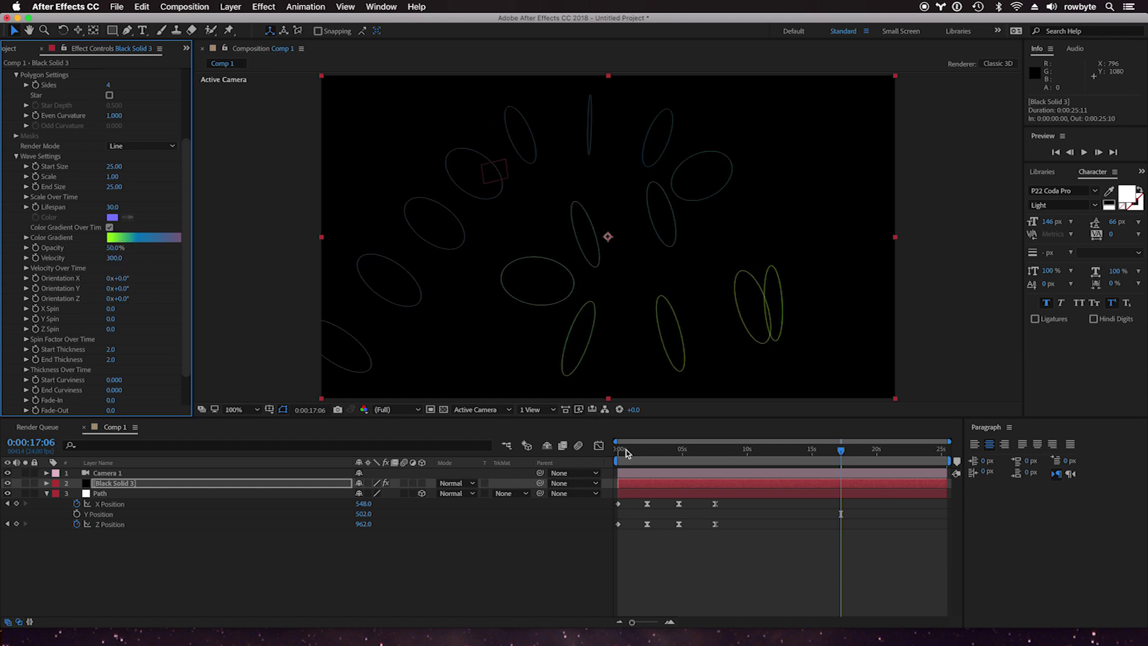
left_click_drag(625, 449, 793, 449)
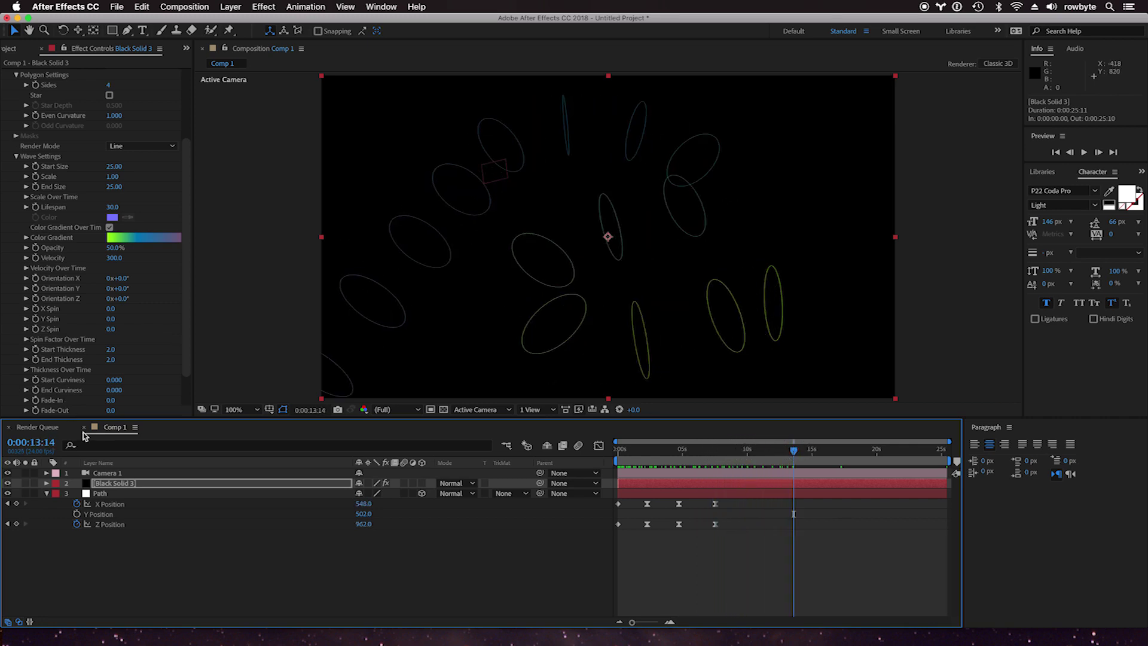
Step: After inspecting the Path layer's motion, set Aura's End of Motion Path to Terminate Waves
left_click(109, 494)
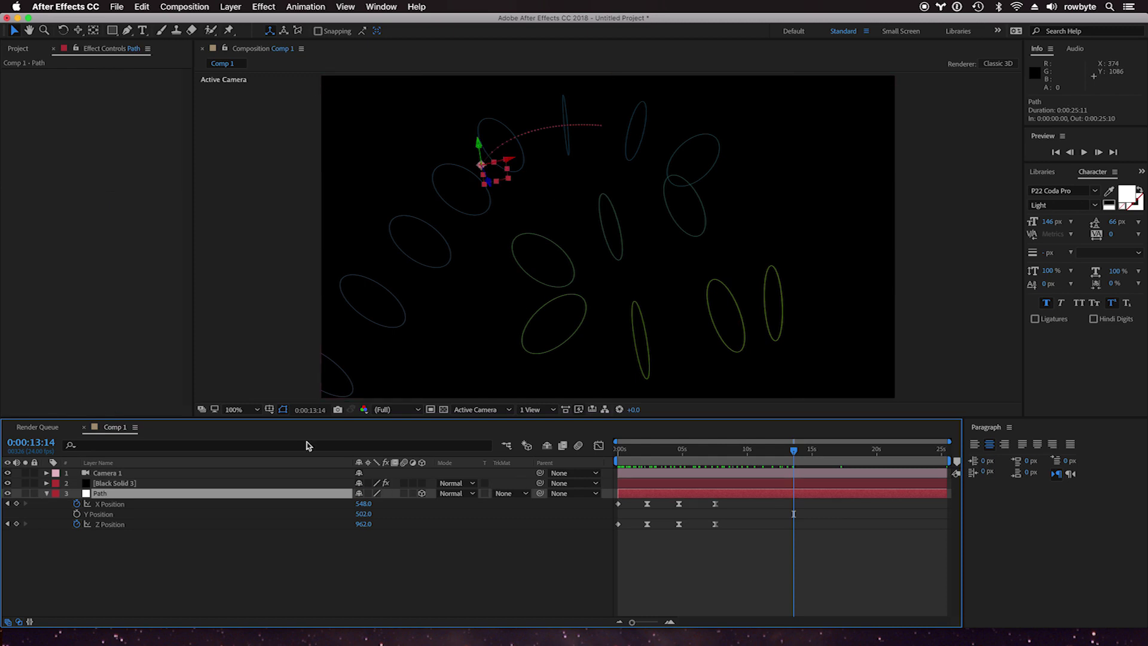
left_click_drag(681, 451, 765, 451)
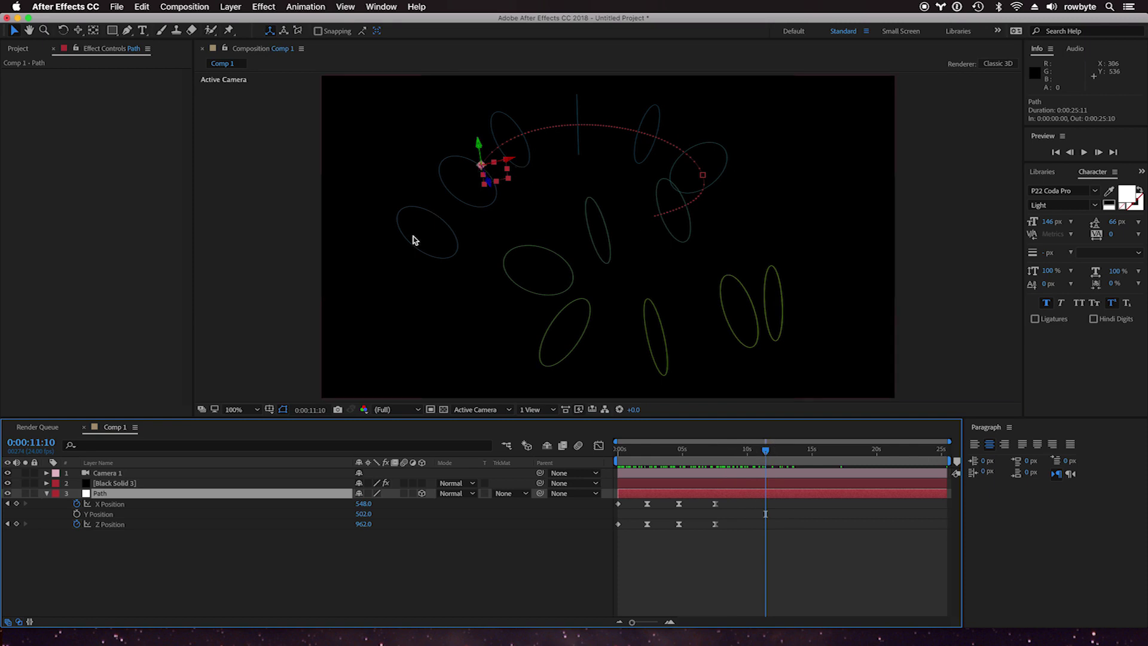
left_click(116, 484)
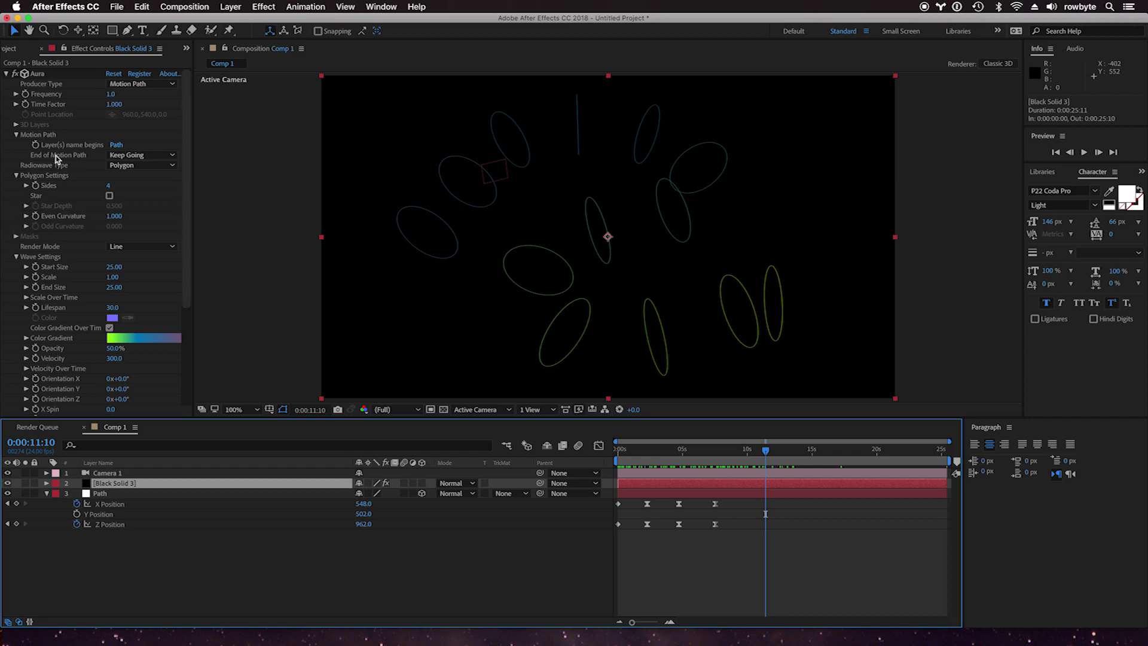
left_click(119, 154)
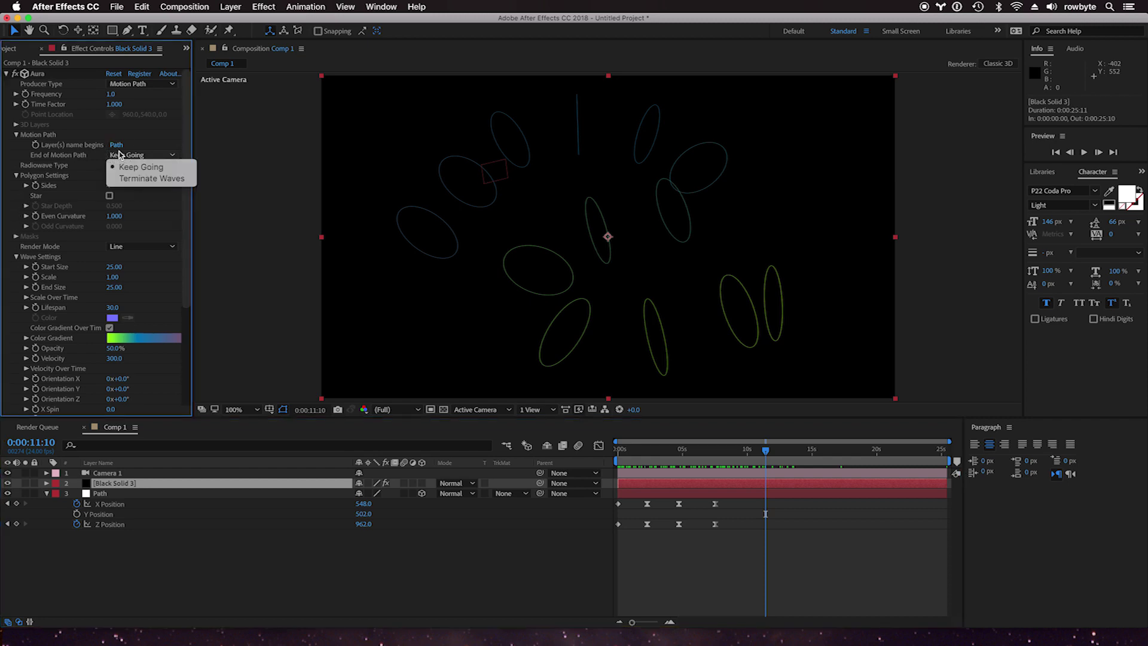
left_click(147, 178)
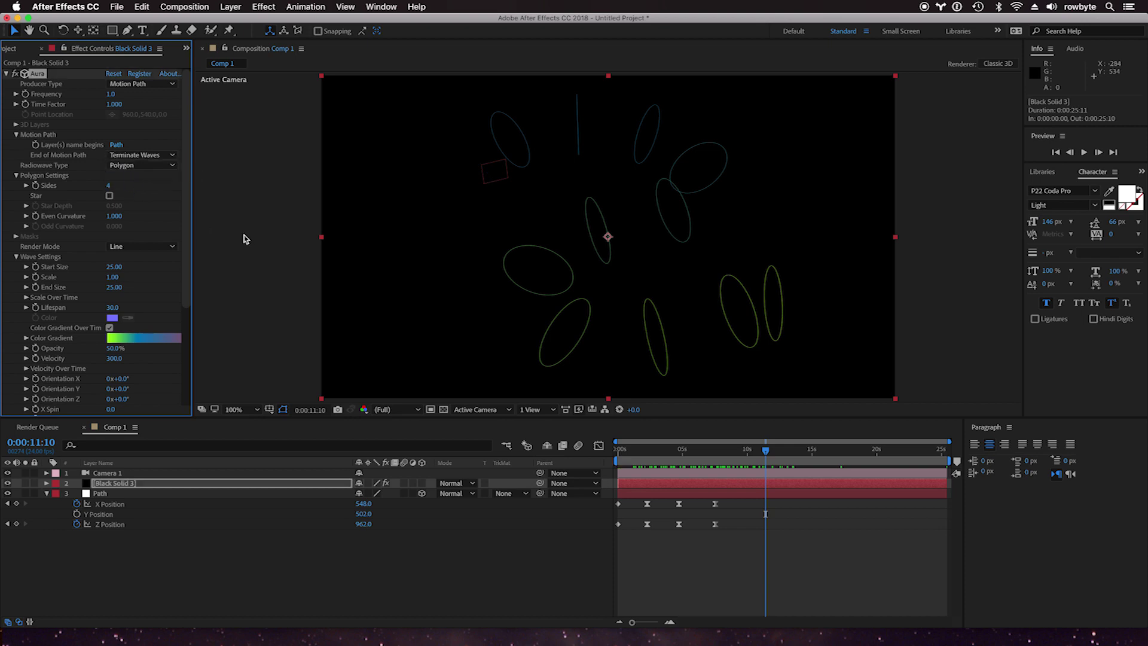
left_click_drag(626, 457, 813, 455)
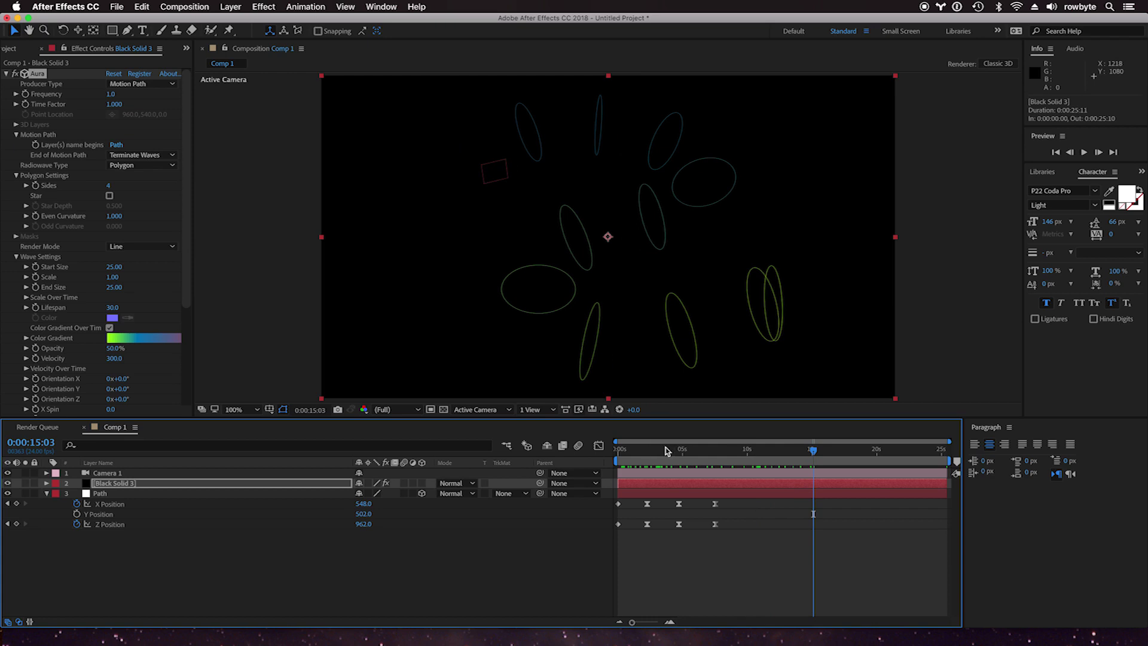
Step: Raise Aura's Frequency from 1.0 to 14.7 and preview the dense coil along the path
left_click_drag(641, 450, 766, 447)
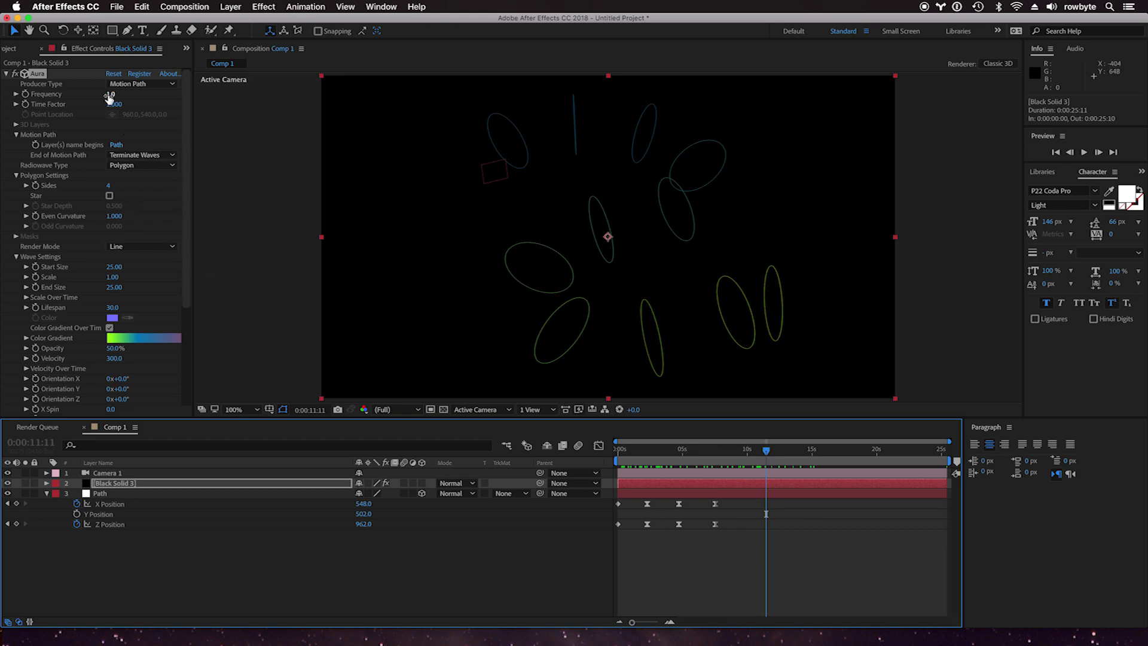
left_click_drag(113, 96, 181, 105)
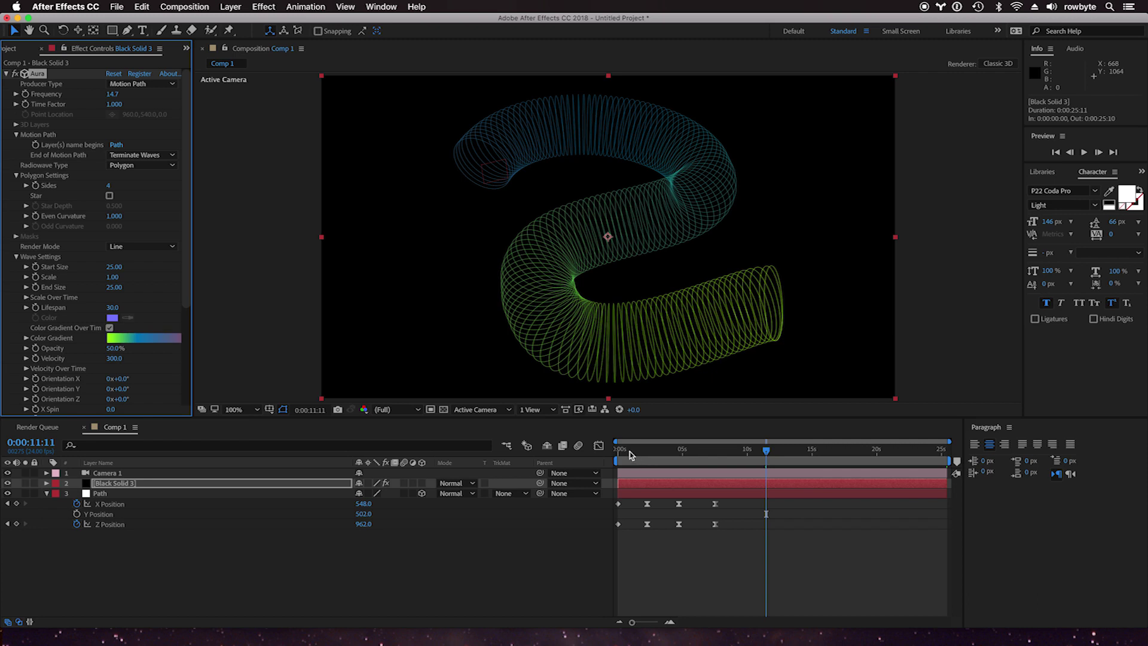
left_click_drag(625, 453, 789, 451)
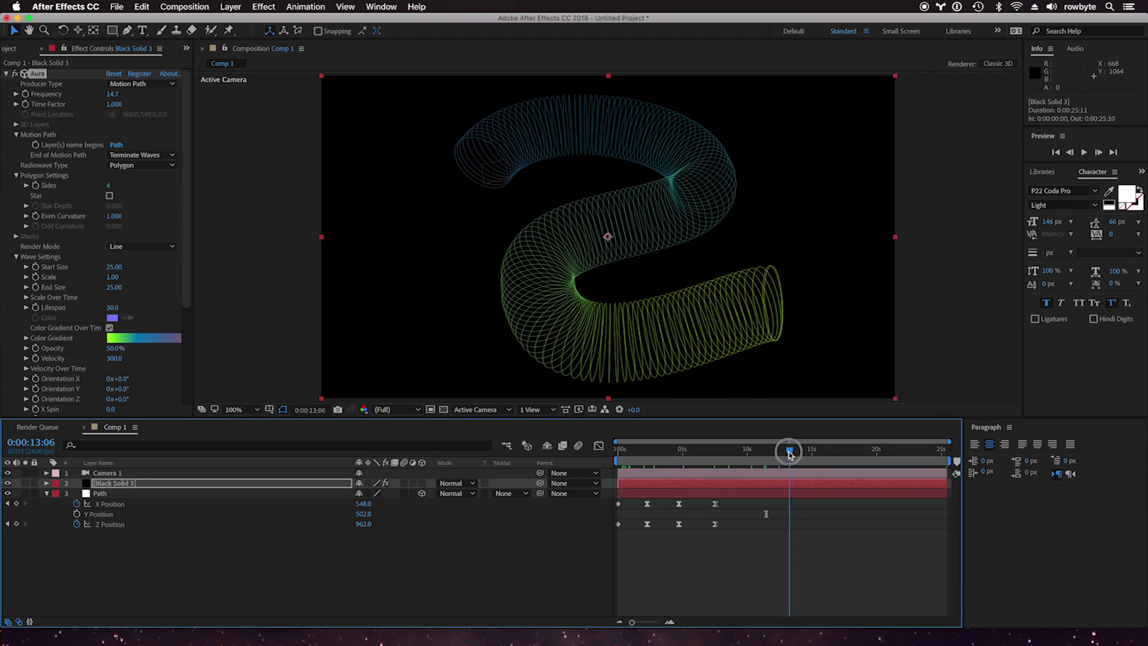
Step: Make the waves stars with Star Depth 0.500, Even Curvature 0.770 and Odd Curvature 0.500
mouse_move(114, 215)
left_mouse_down()
mouse_move(102, 218)
mouse_move(118, 219)
left_mouse_up()
left_click(109, 195)
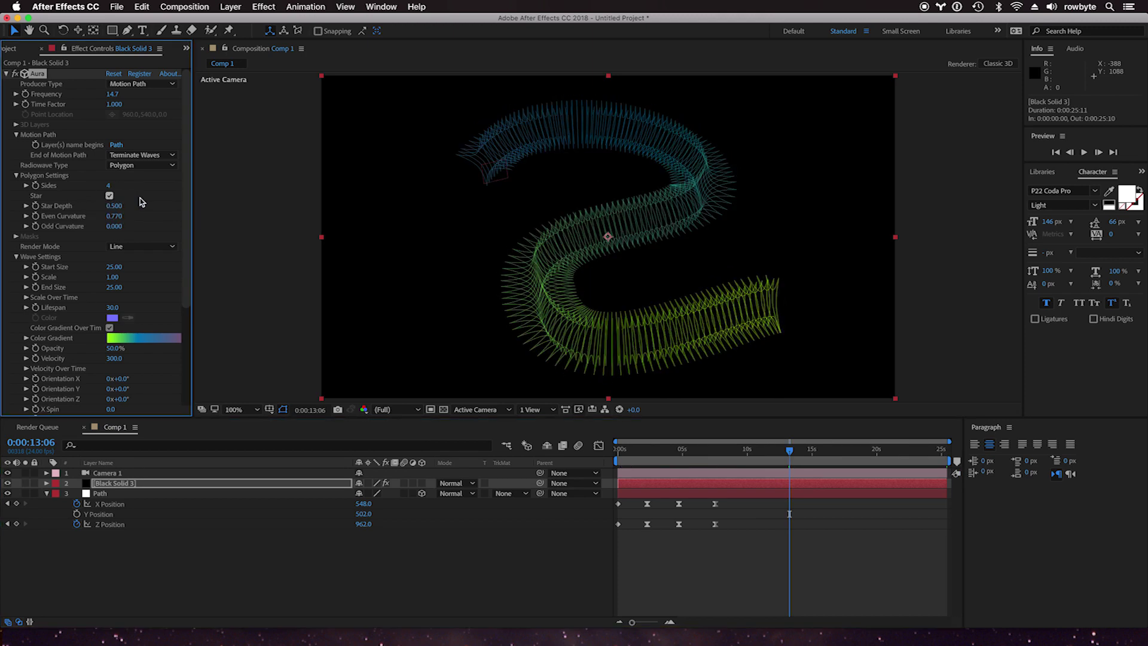
left_click_drag(115, 227, 150, 231)
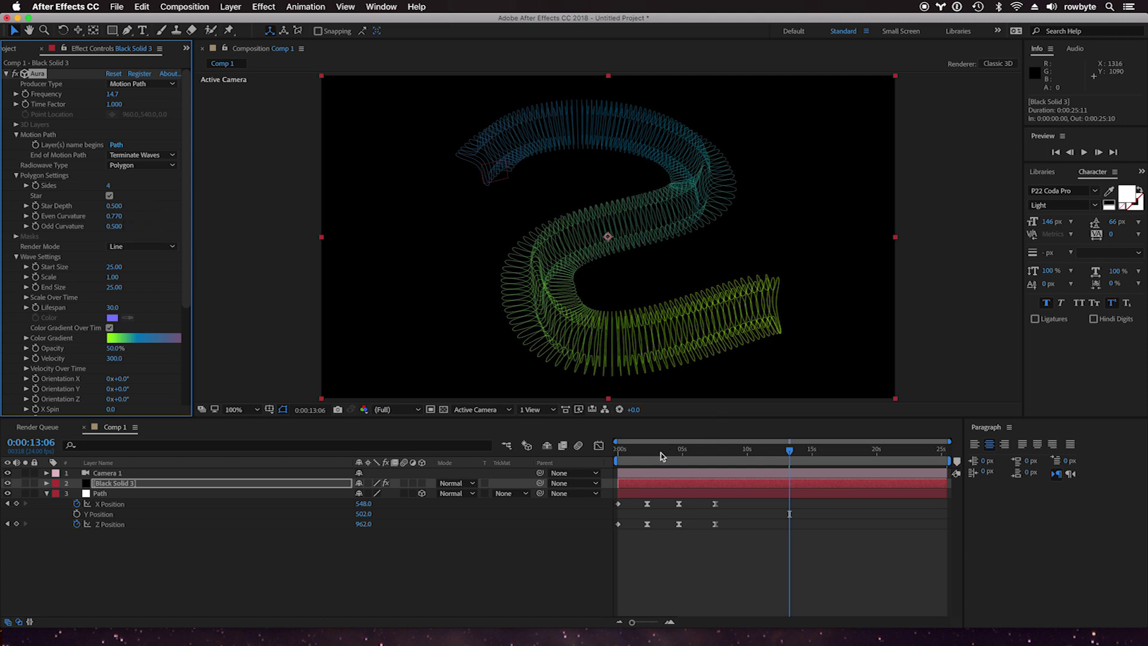
left_click_drag(651, 455, 759, 456)
Step: Set Aura's Z Spin to 38 and preview the twisted coil up to thirteen seconds
scroll(117, 378, "down", 3)
left_click_drag(113, 384, 135, 385)
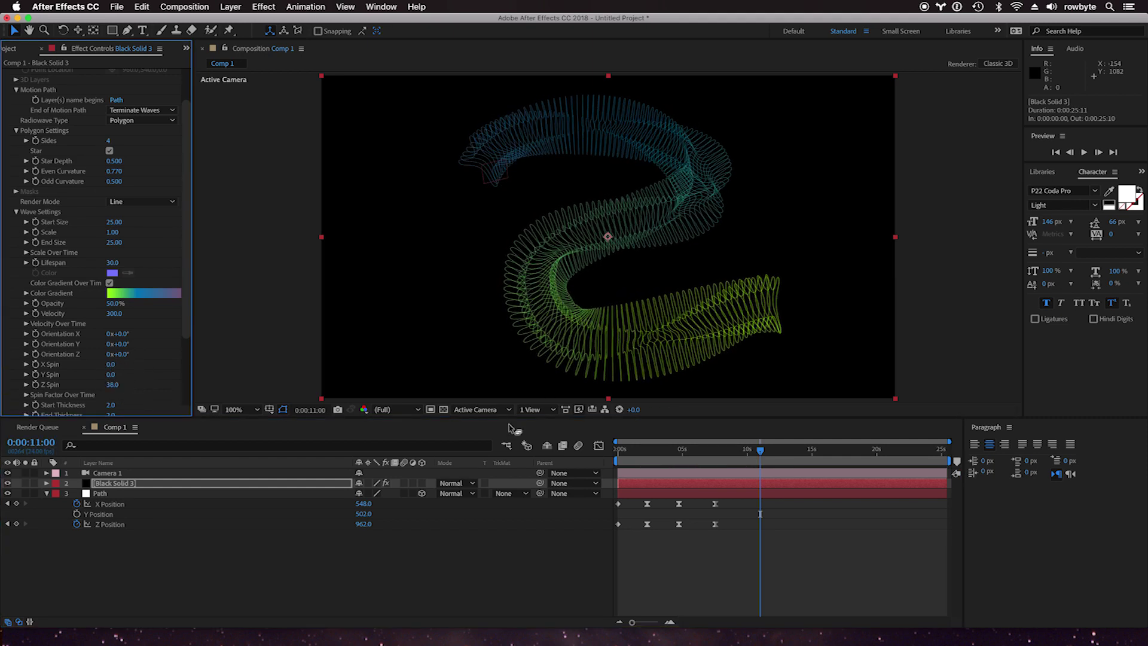
left_click_drag(621, 450, 786, 452)
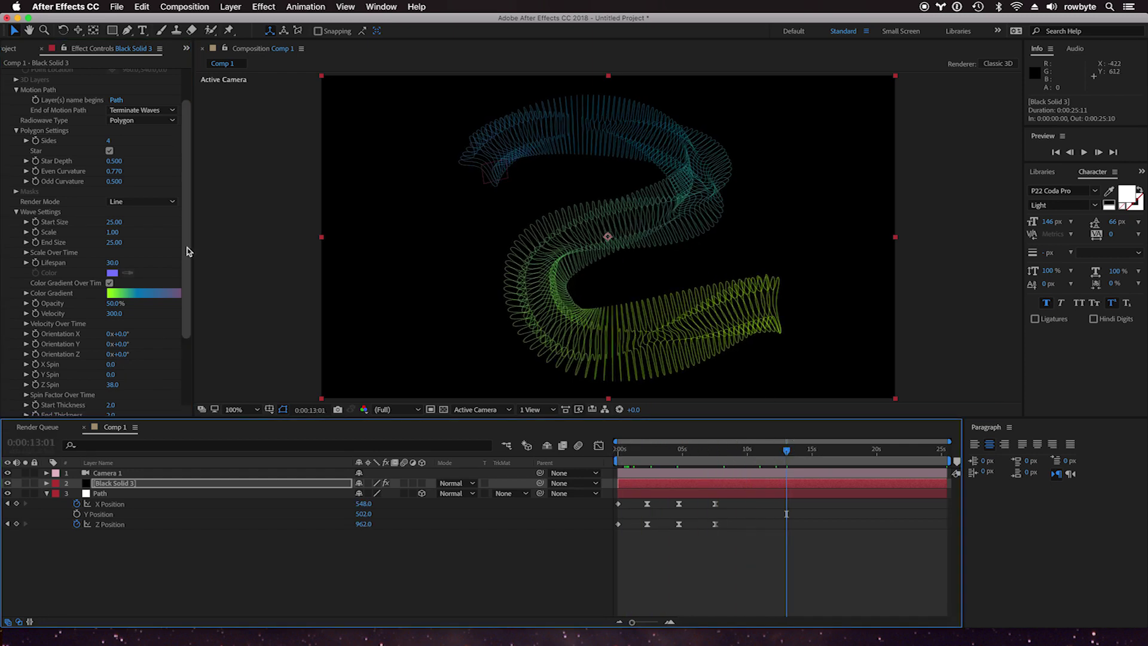
Step: Switch Aura's Render Mode to Bands, lower Frequency to 5.9, and preview the banded coil
left_click(140, 203)
left_click(135, 237)
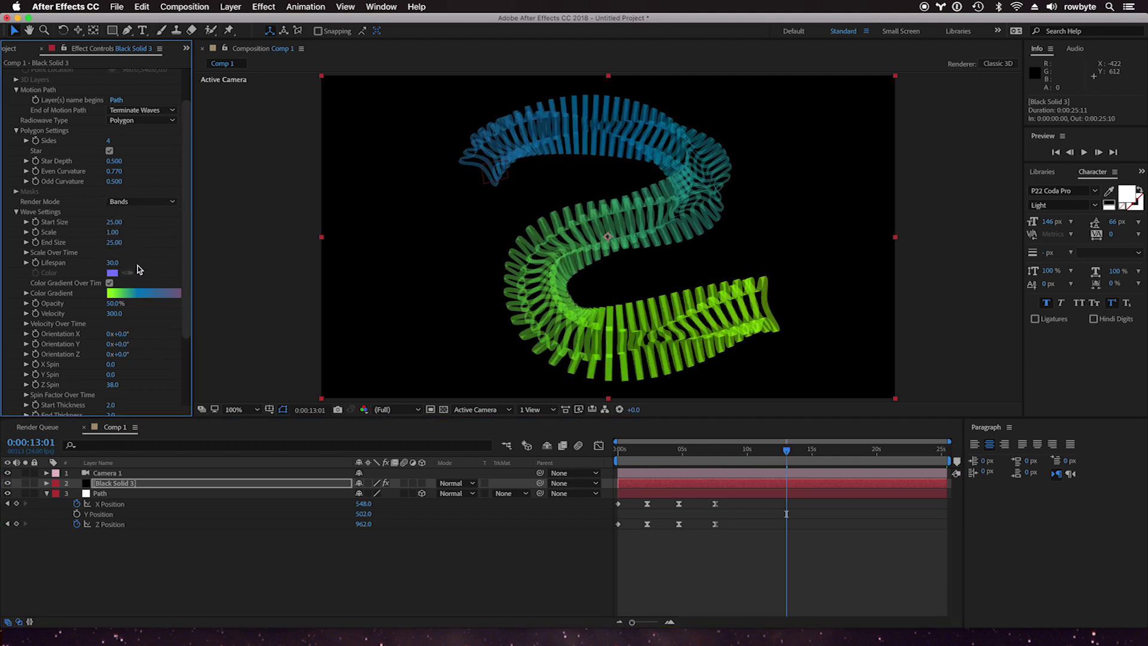
scroll(128, 267, "up", 3)
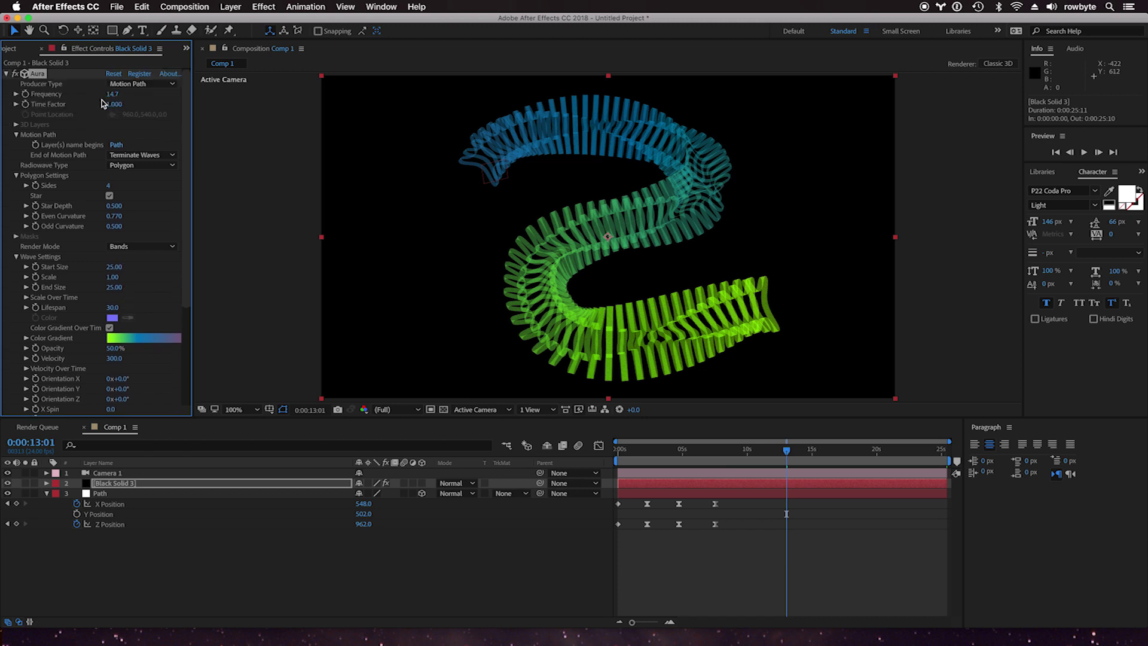
left_click_drag(112, 94, 60, 98)
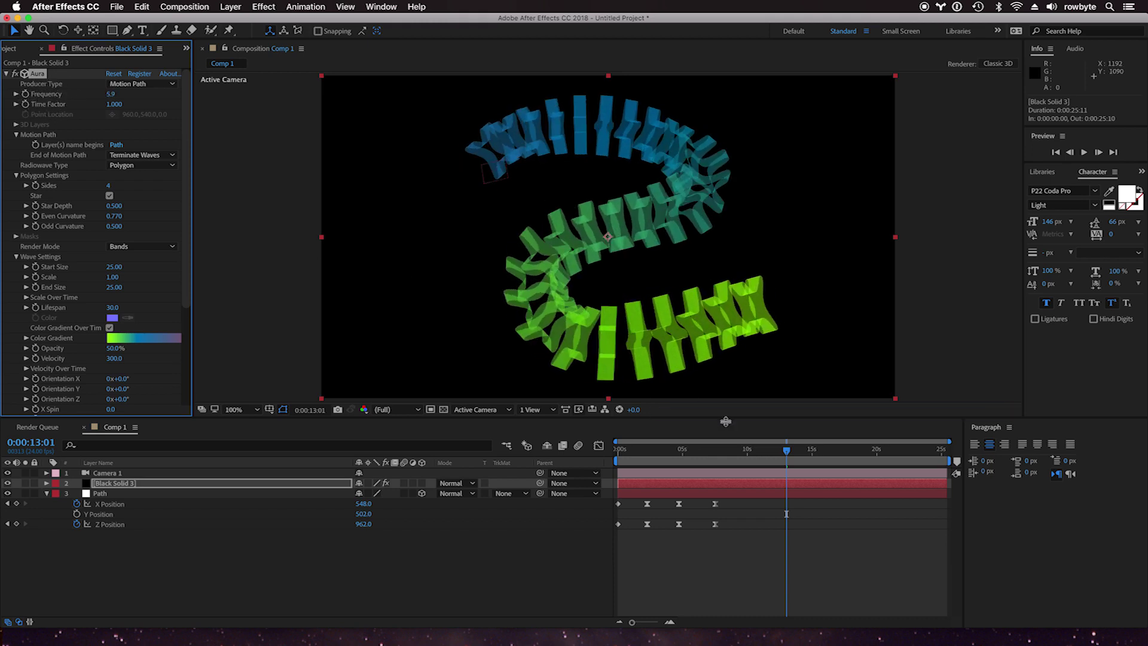
left_click(696, 453)
left_click_drag(654, 453, 759, 454)
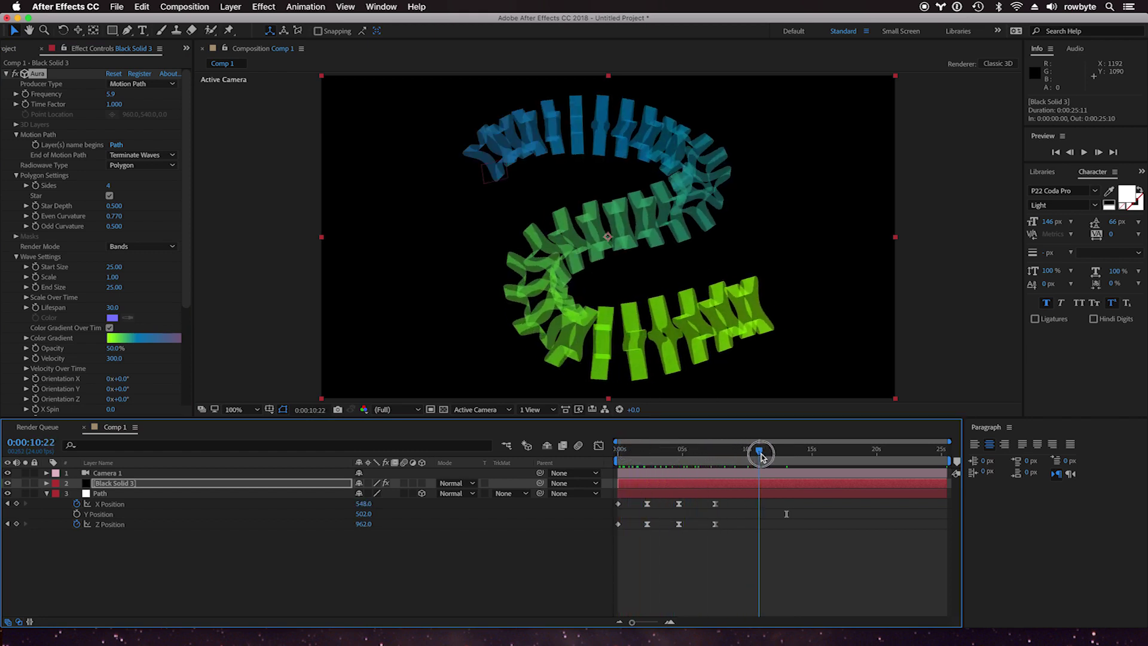